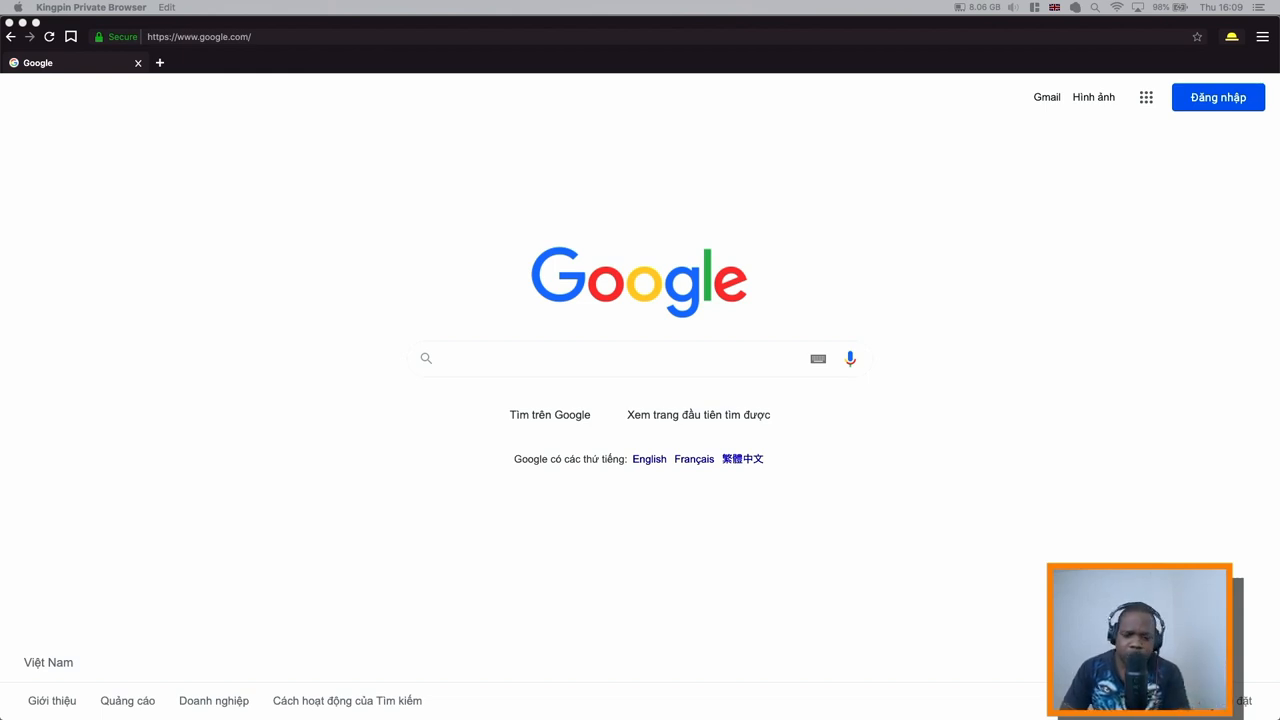
# Enter 'How To Hide Subscribers on YouTube?' in the Google search box
pyautogui.click(692, 358)
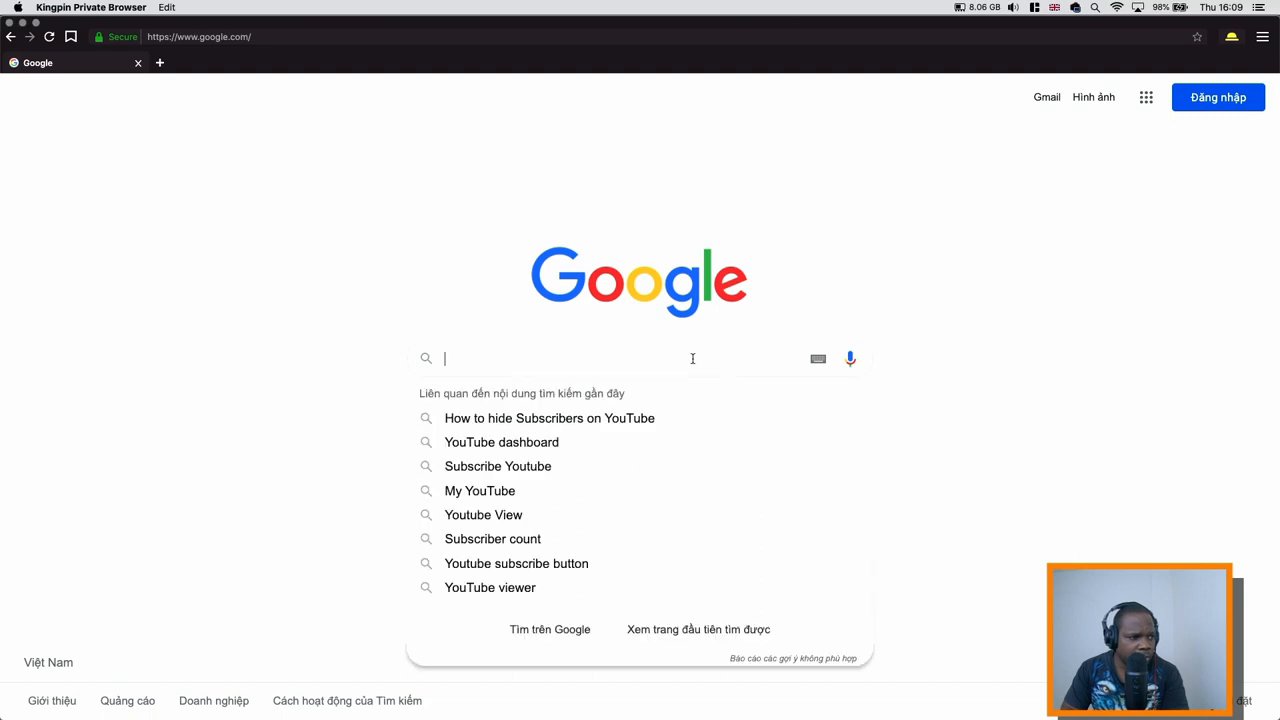
pyautogui.write('How To Hide Subscribers on YouTube?')
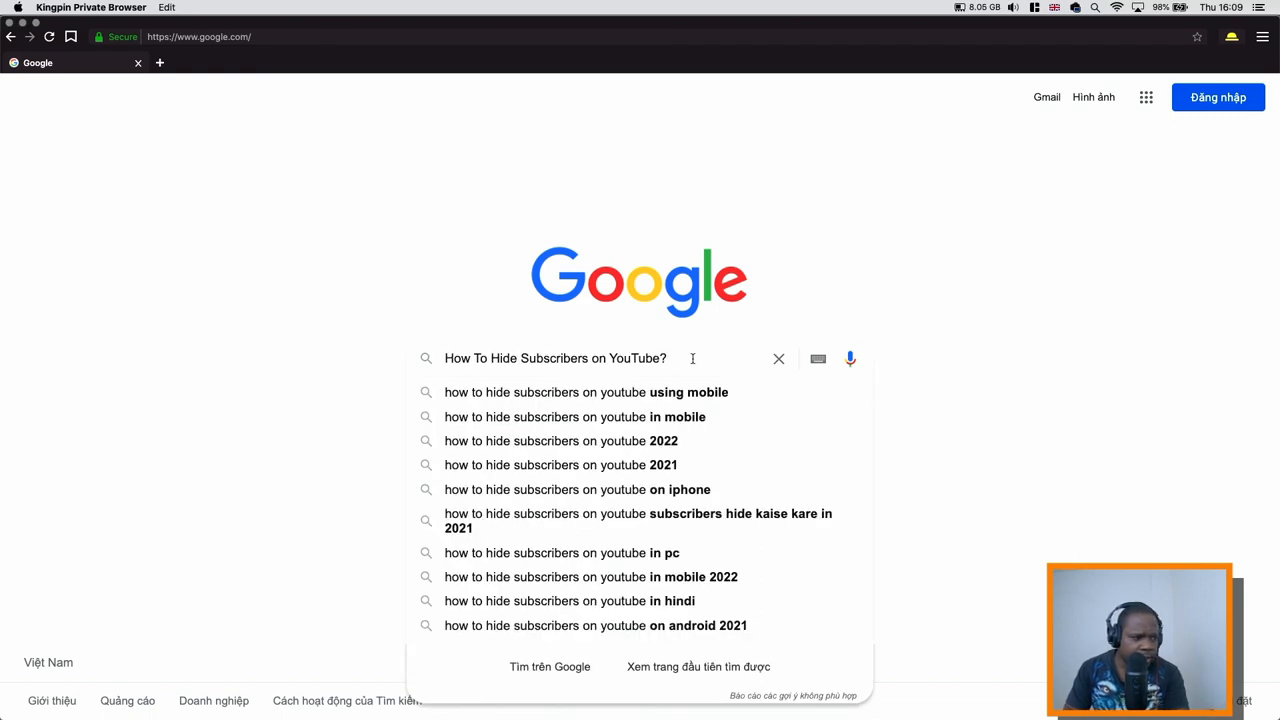
# Run the search, review the results, then switch to the YouTube Studio dashboard
pyautogui.press('Return')
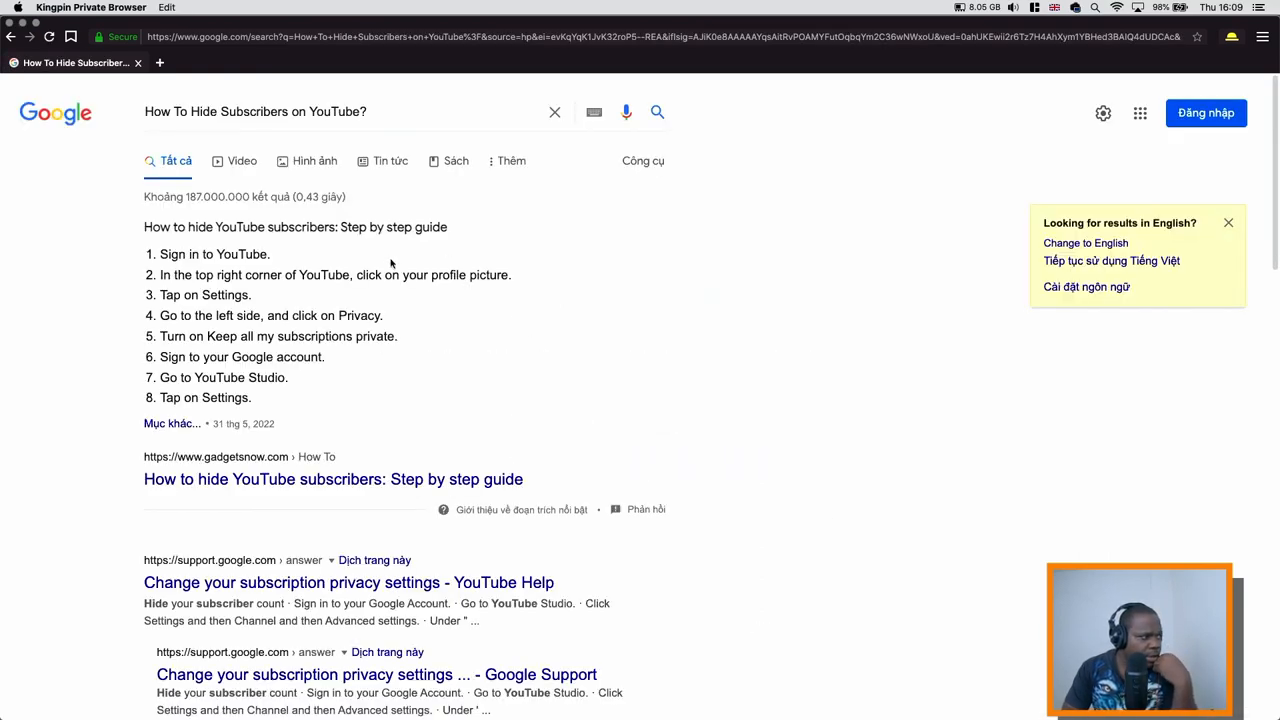
pyautogui.scroll(-1, 348, 445)
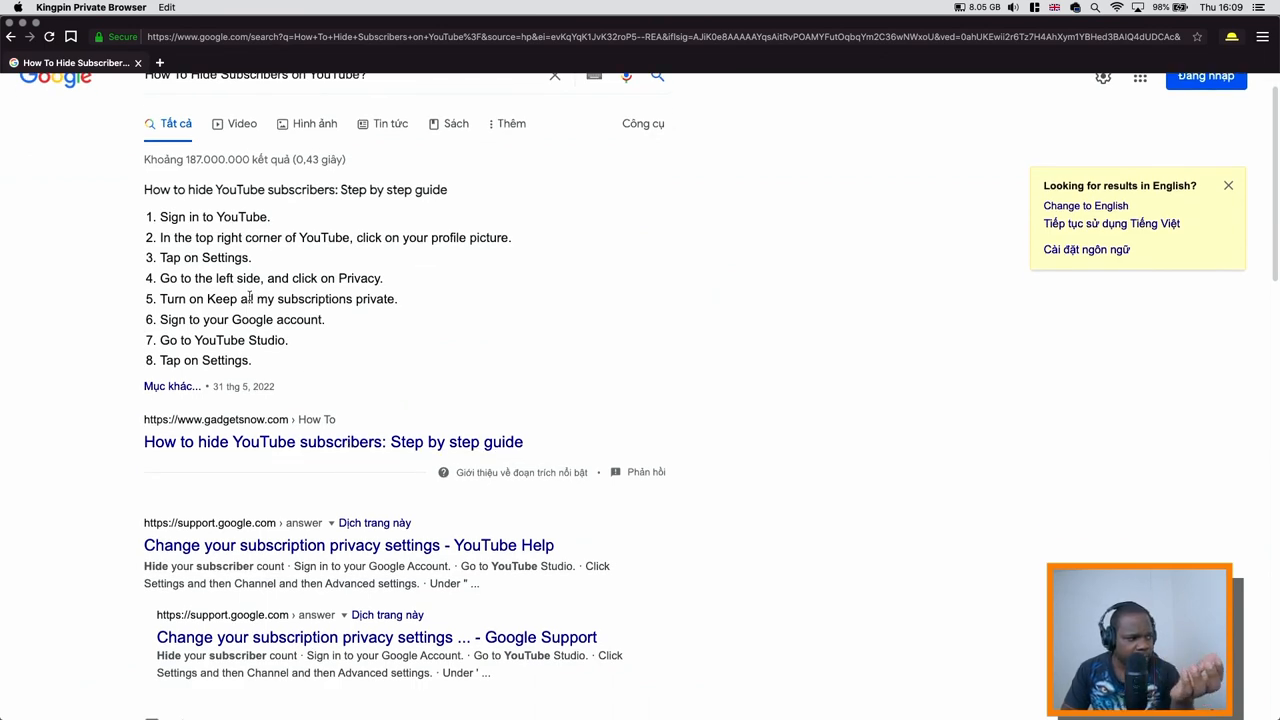
pyautogui.scroll(-3, 290, 440)
pyautogui.scroll(-2, 293, 461)
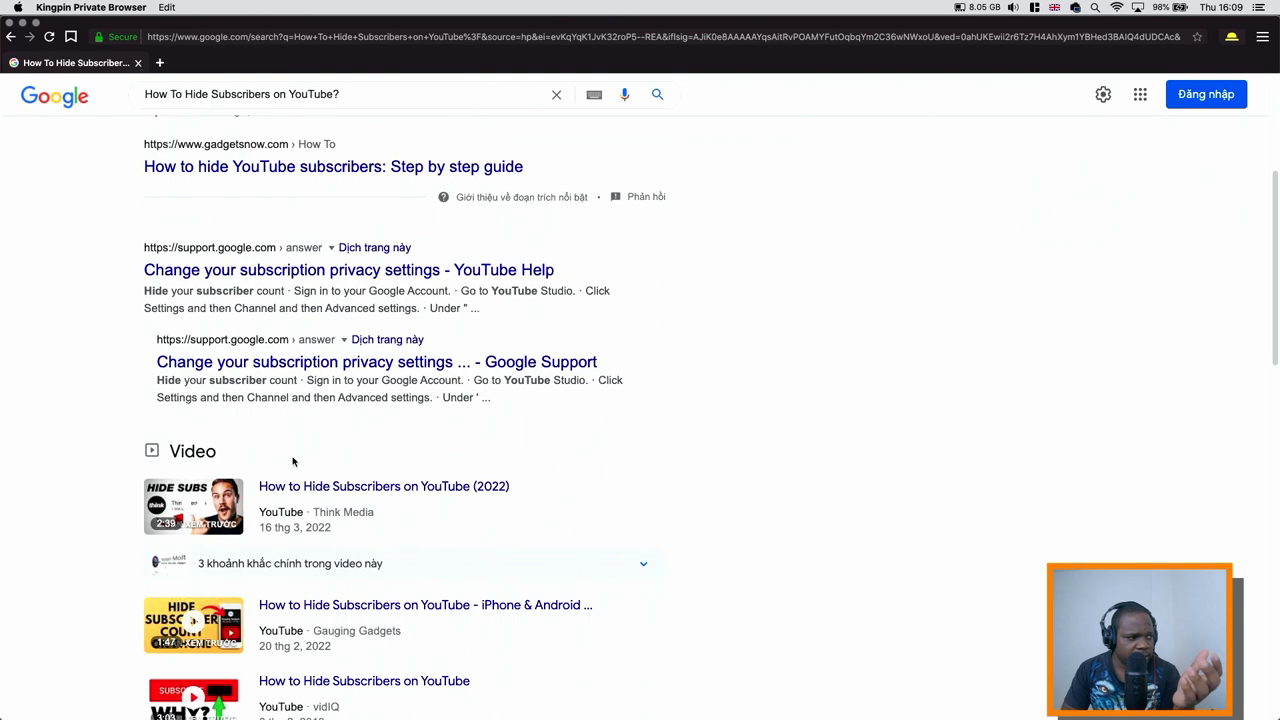
pyautogui.scroll(-2, 293, 461)
pyautogui.scroll(-2, 293, 461)
pyautogui.scroll(-2, 293, 461)
pyautogui.scroll(3, 293, 461)
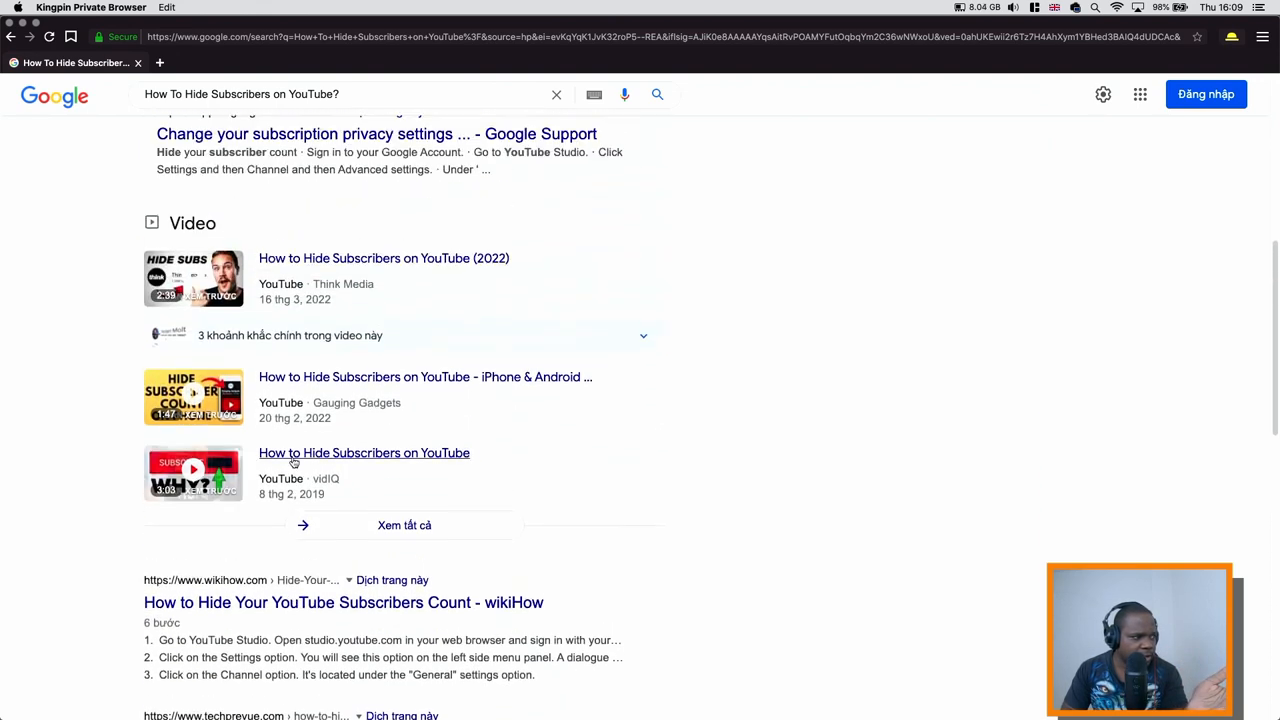
pyautogui.scroll(3, 293, 461)
pyautogui.scroll(1, 300, 480)
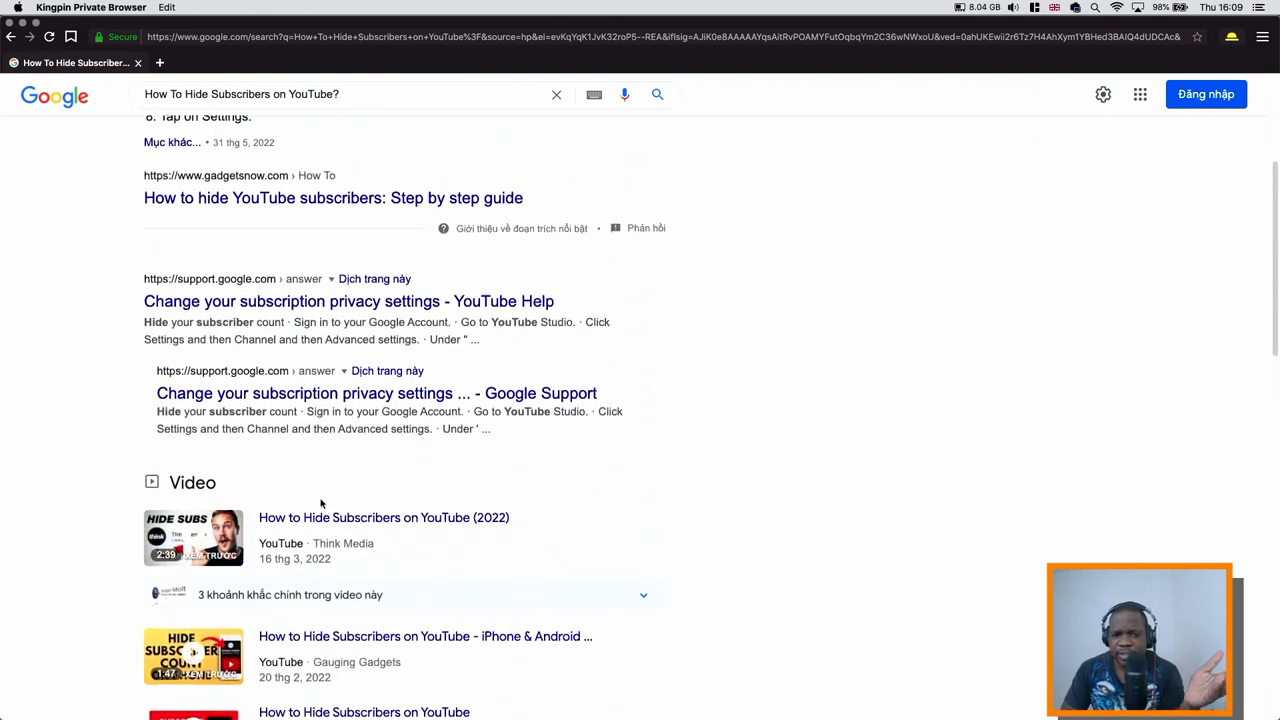
pyautogui.scroll(4, 321, 500)
pyautogui.scroll(1, 321, 500)
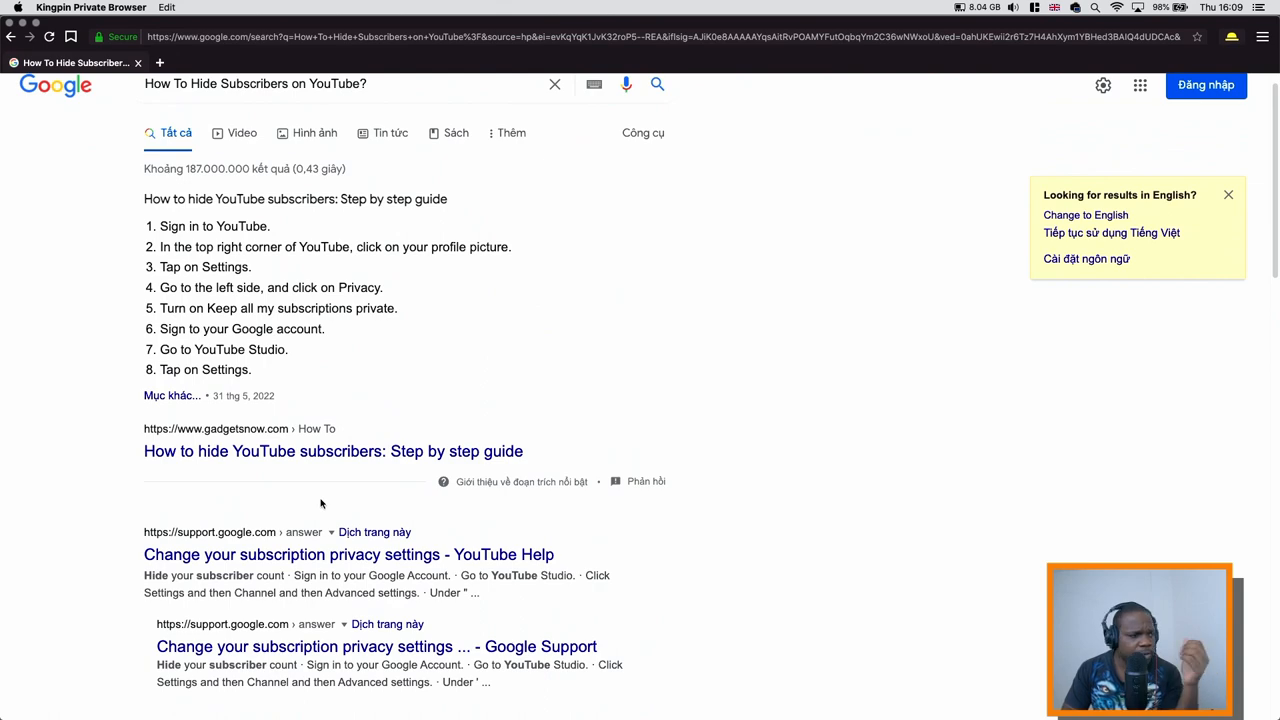
pyautogui.scroll(1, 321, 503)
pyautogui.hotkey('ctrl', 'Right')
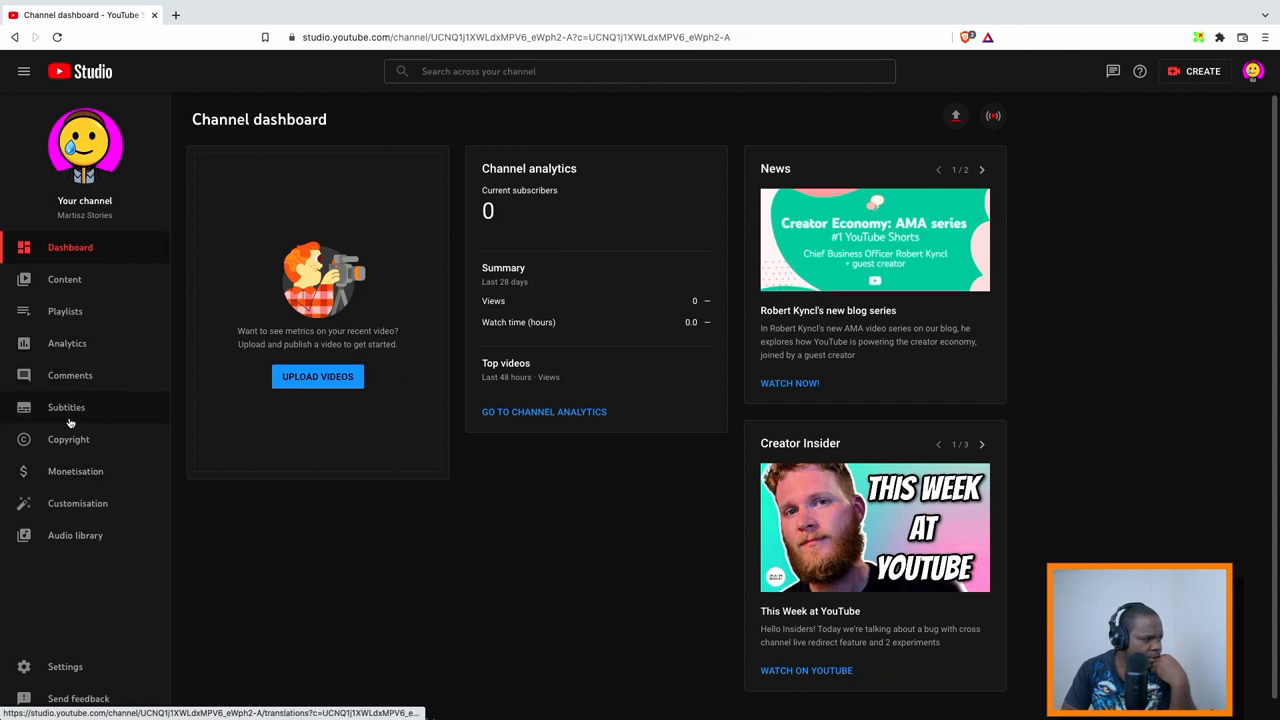
# Open the Studio Settings dialog from the left sidebar, showing the General page
pyautogui.click(65, 667)
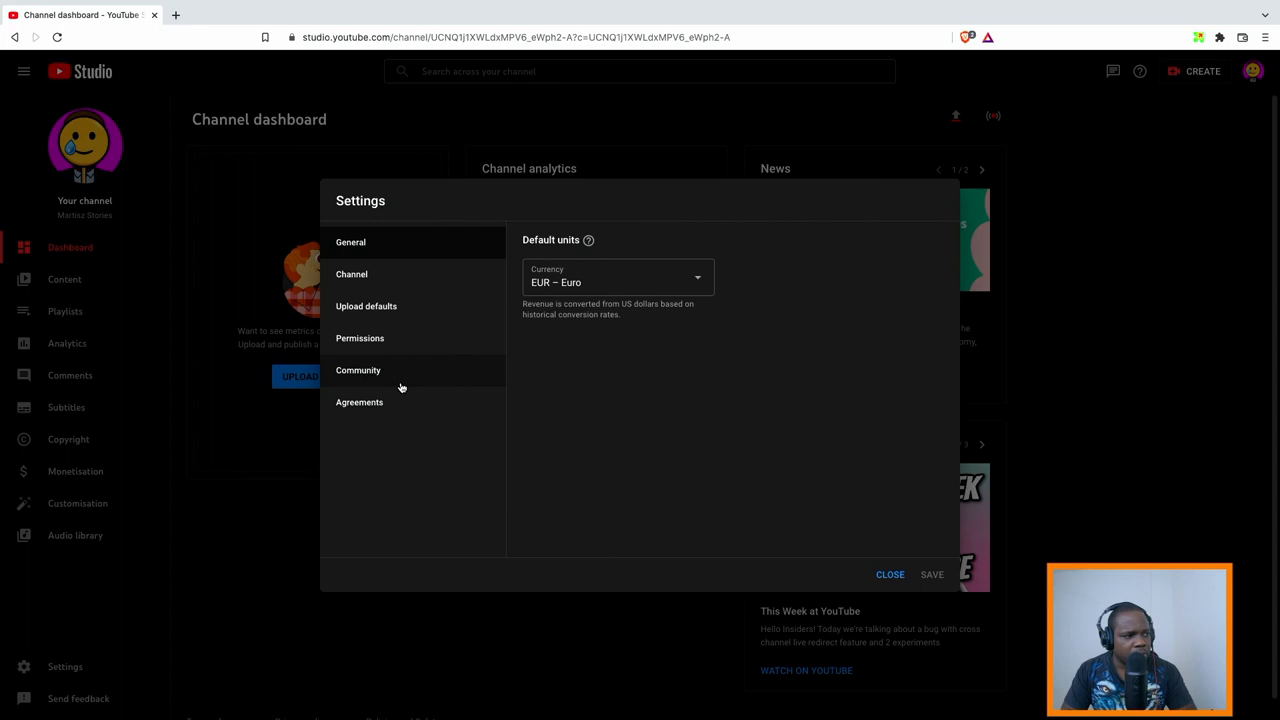
# Show Channel > Advanced settings with the subscriber count display checkbox unchecked
pyautogui.click(460, 274)
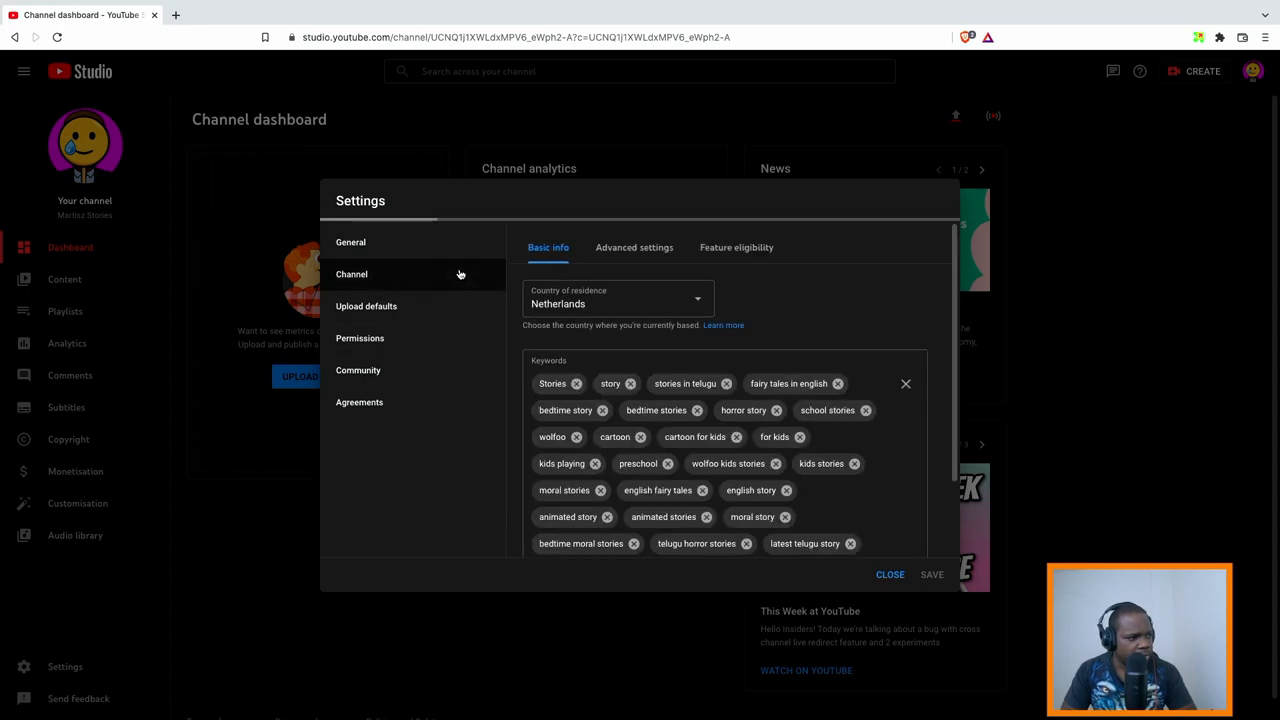
pyautogui.click(641, 248)
pyautogui.scroll(-5, 630, 398)
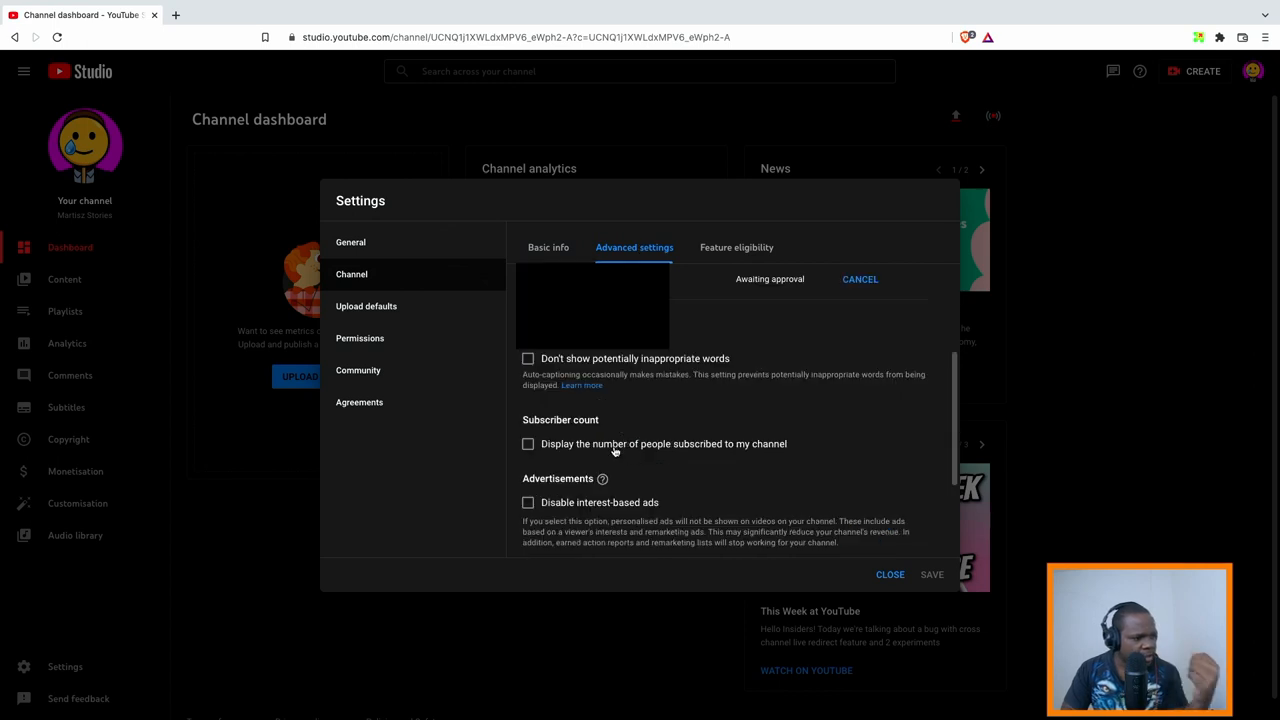